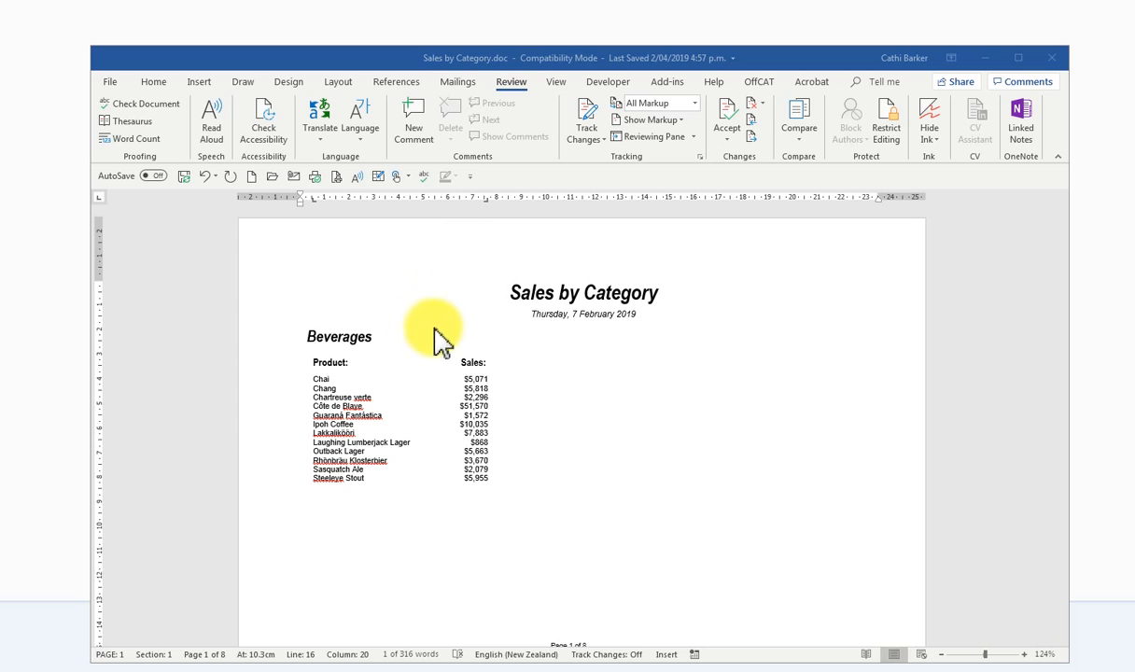
Add a comment to the Chai sales figure reading "I think this figure is too low"
click(505, 381)
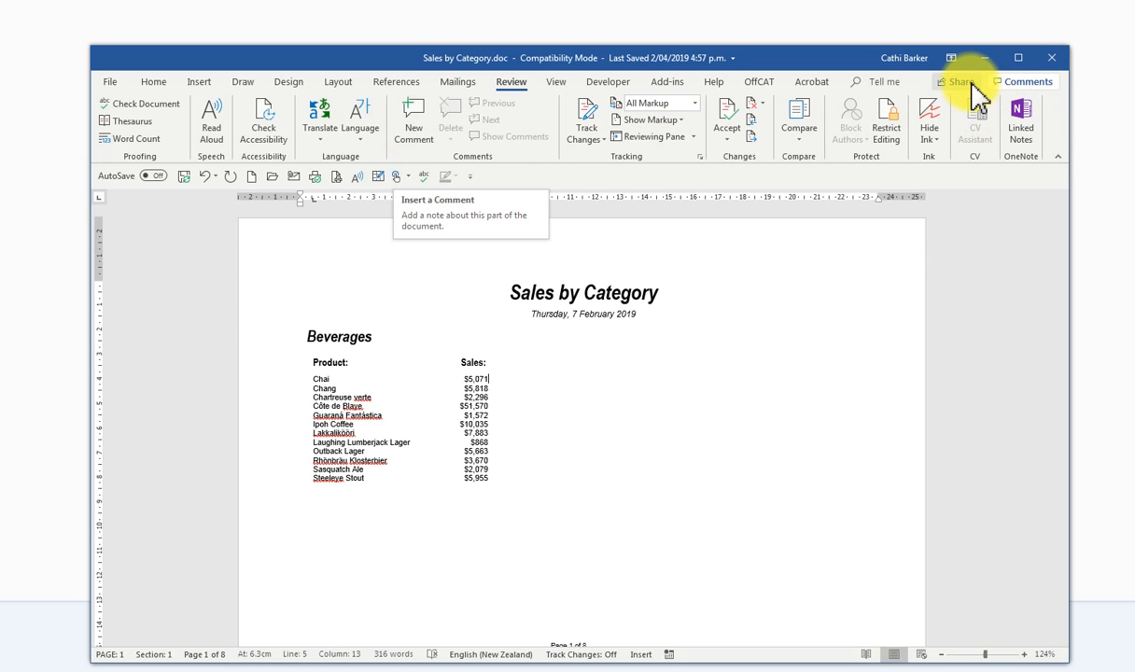
click(1026, 84)
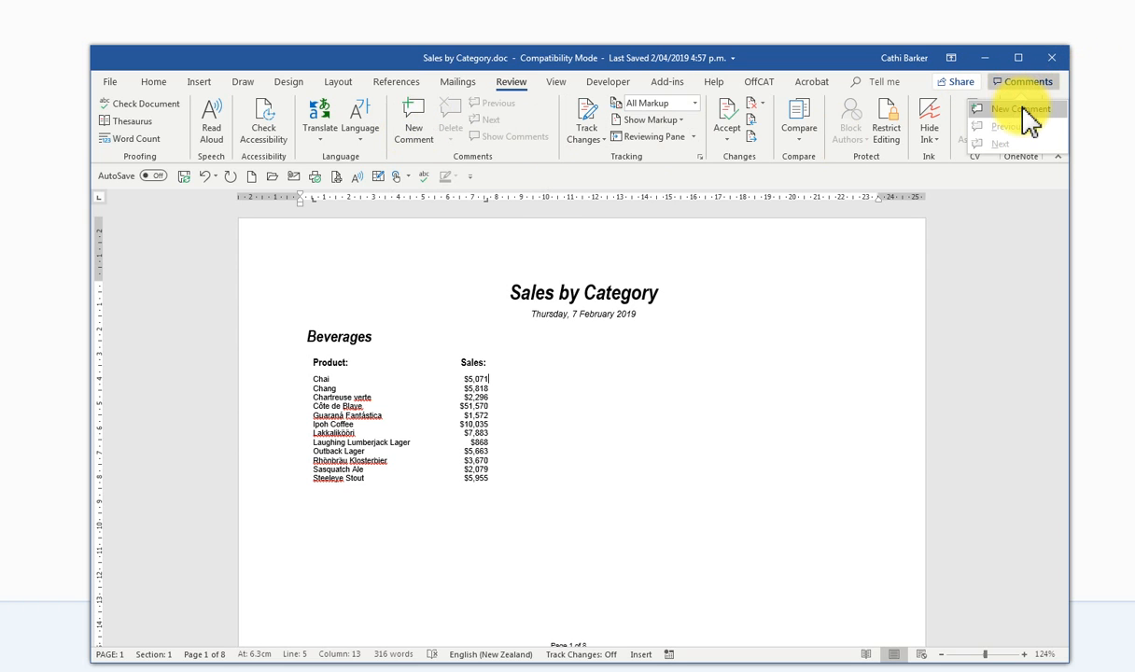
click(1024, 109)
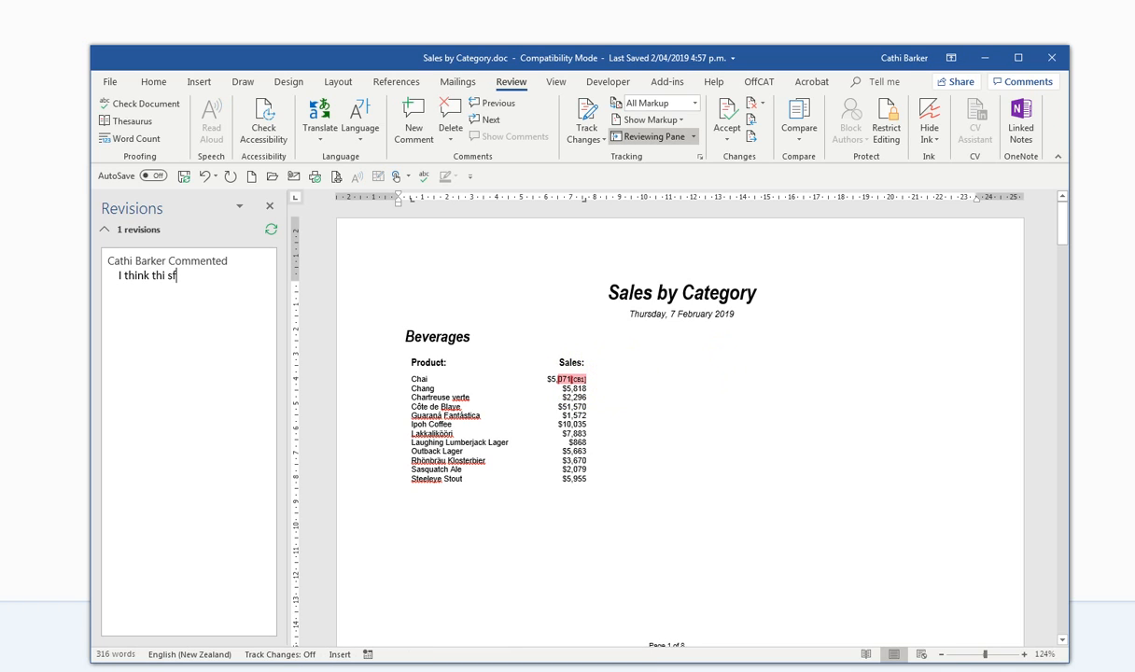
text(I think this figure is too low)
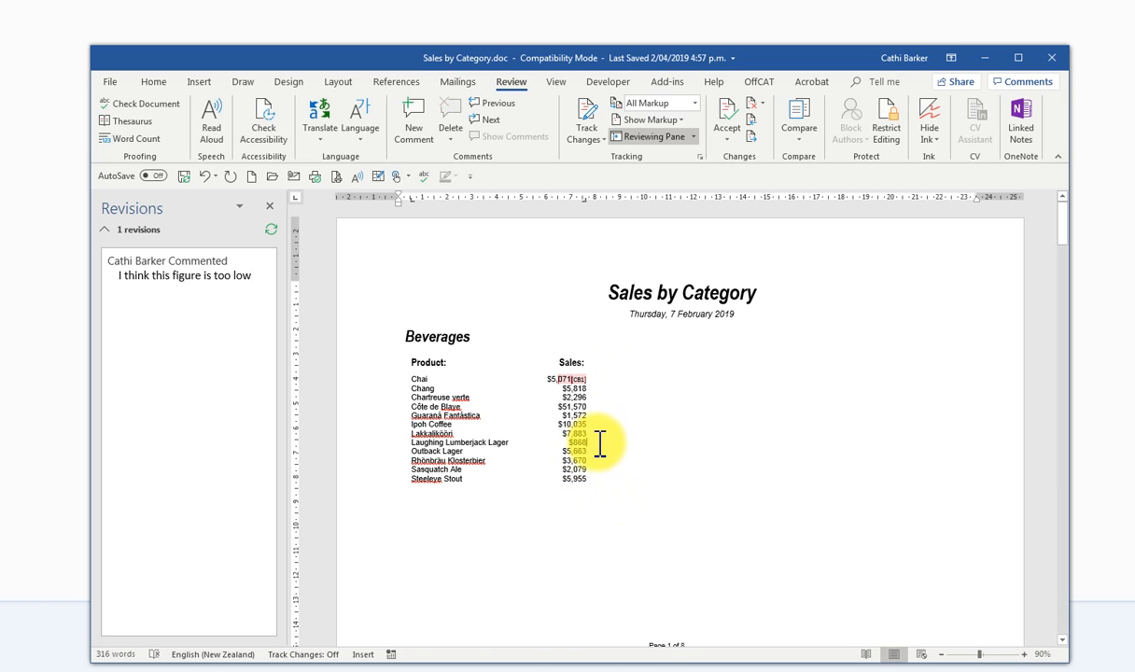
Add the comment "This also looks too low" to the Laughing Lumberjack Lager sales figure and close the Revisions pane
click(628, 444)
click(422, 121)
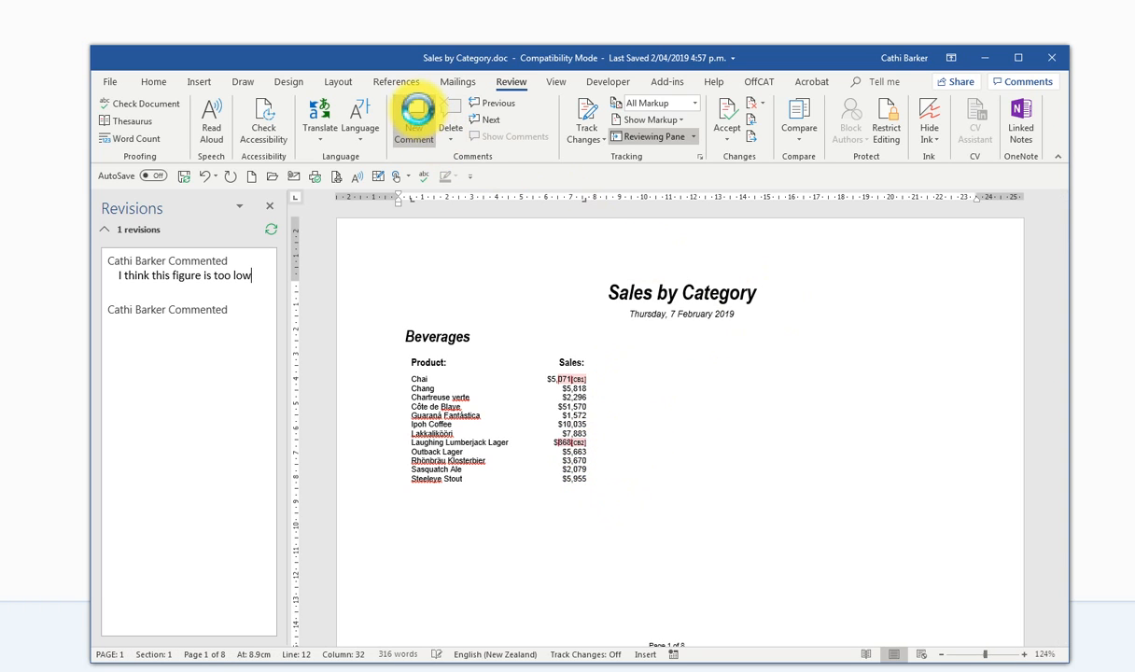
text(This also looks too low)
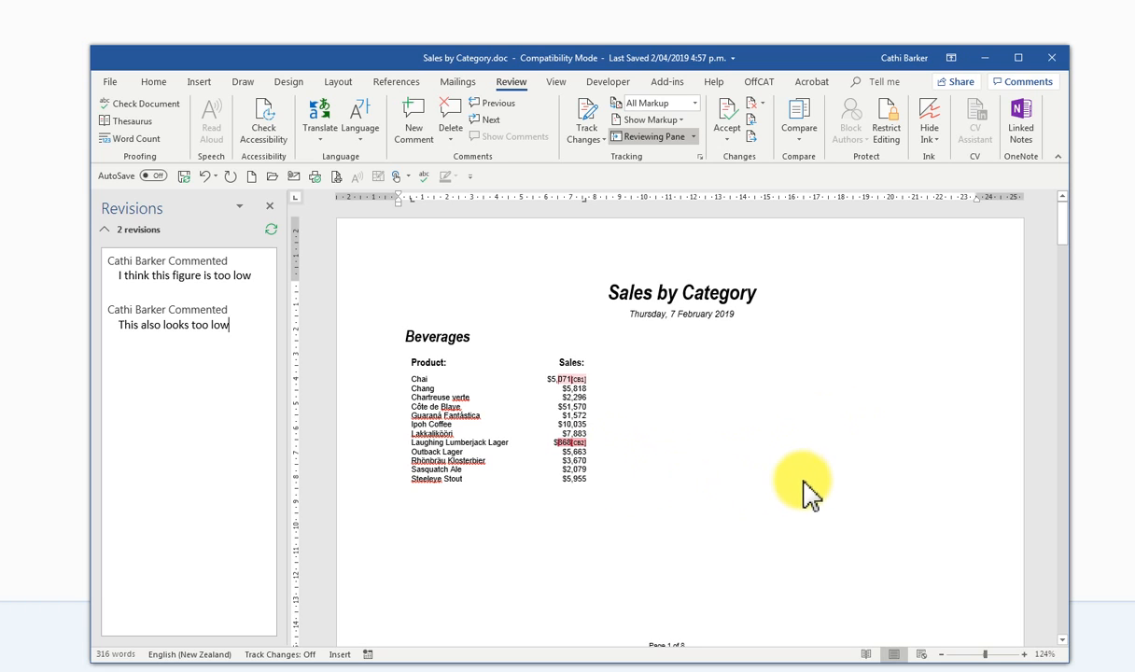
click(269, 205)
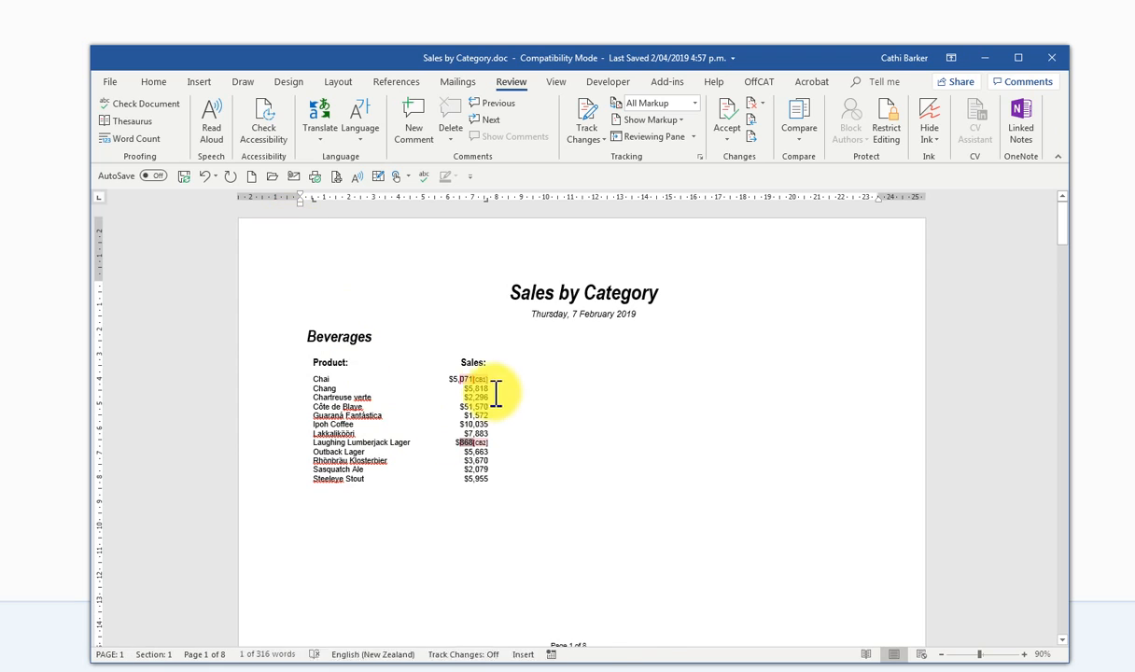
Set the balloons in All Markup view to show Comments and formatting in the Track Changes options
mouse_move(477, 377)
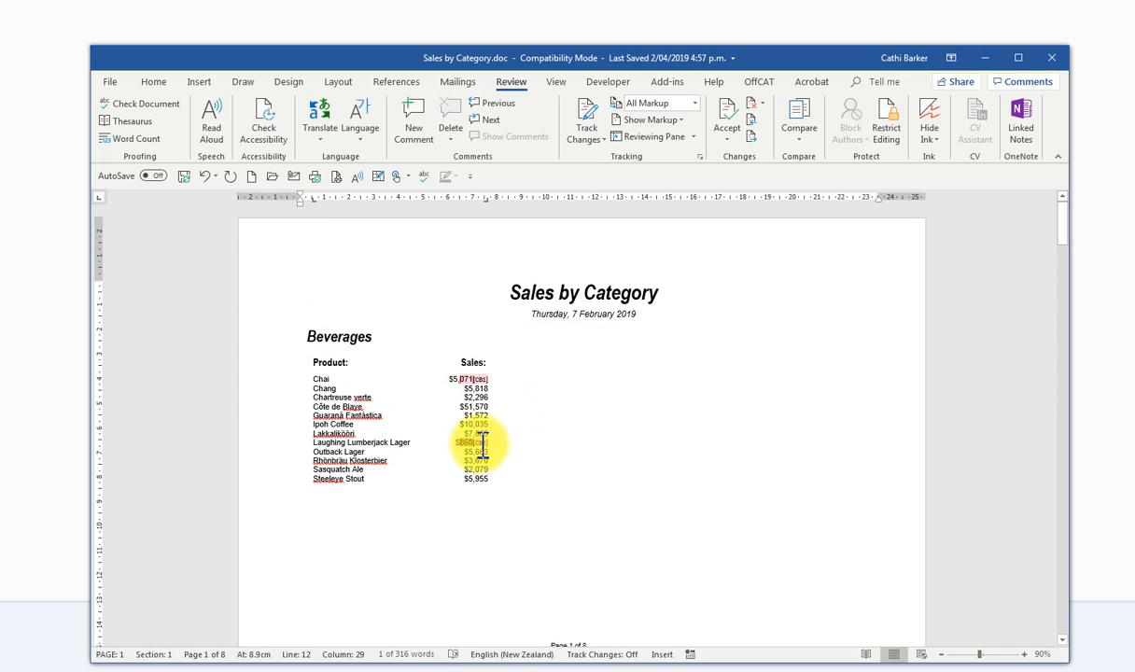
mouse_move(483, 446)
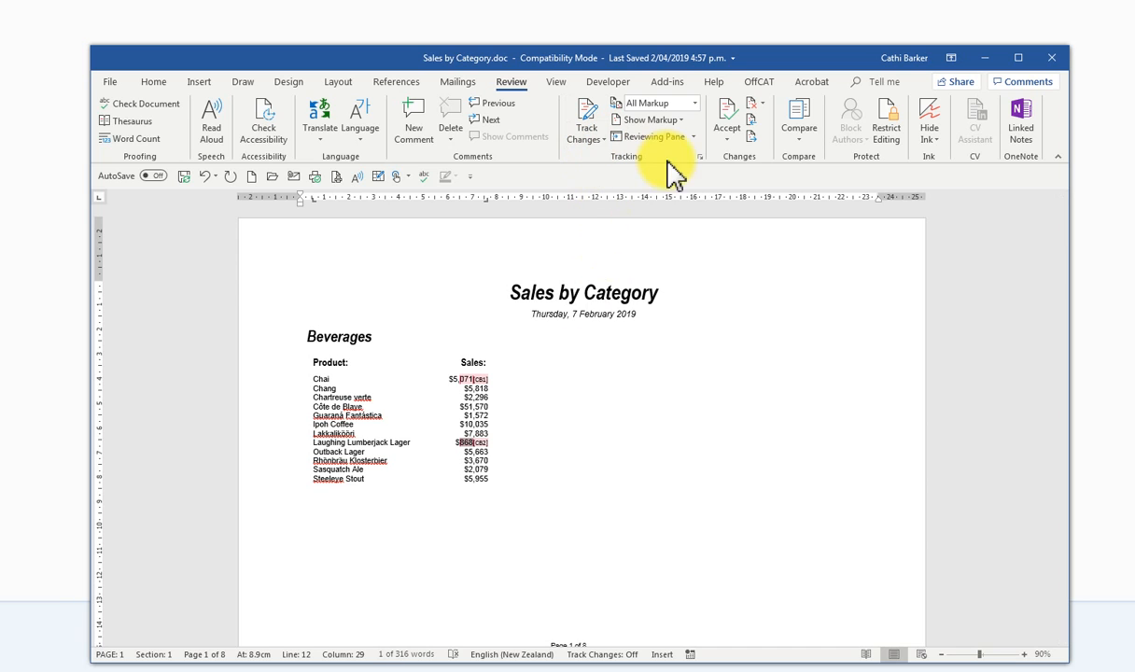
click(698, 156)
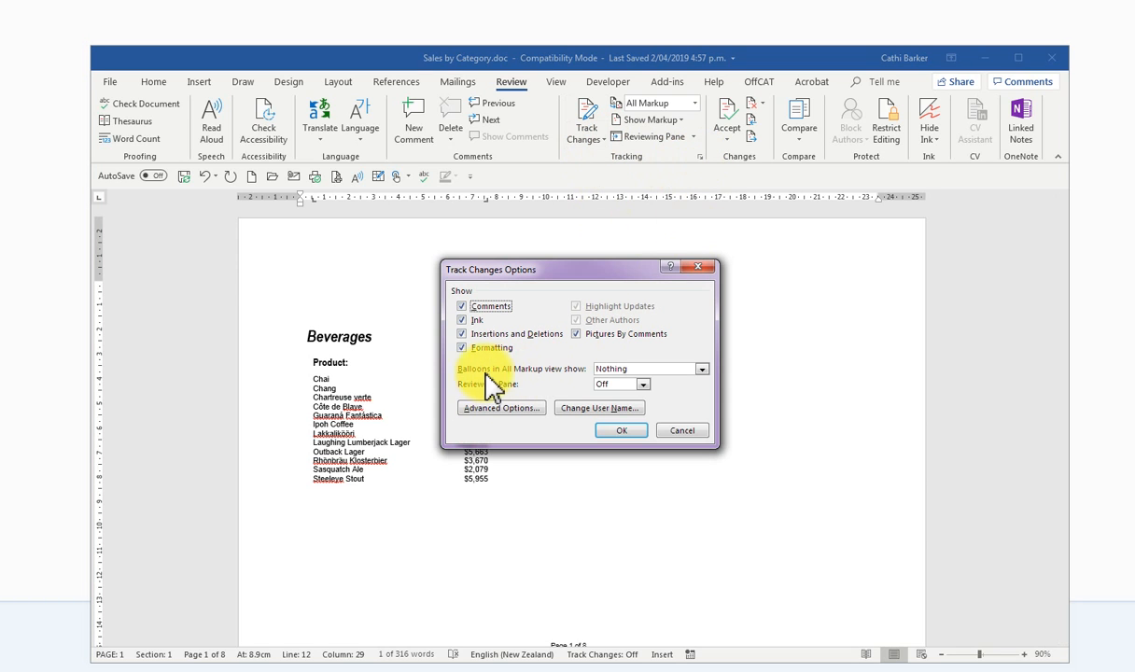
click(701, 369)
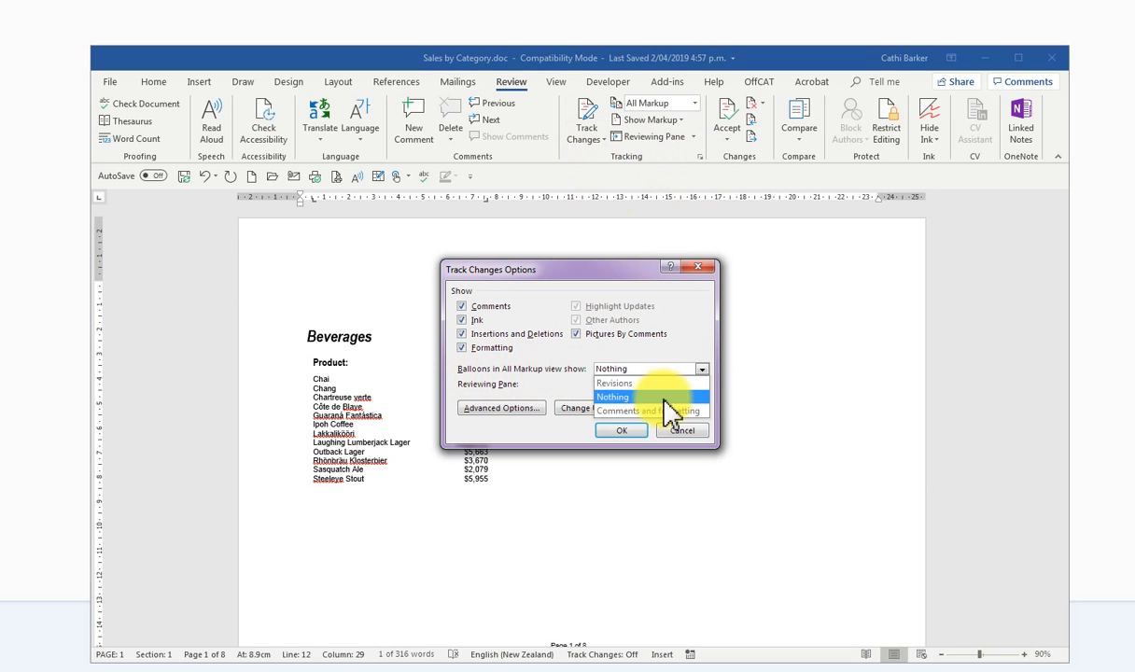
click(646, 411)
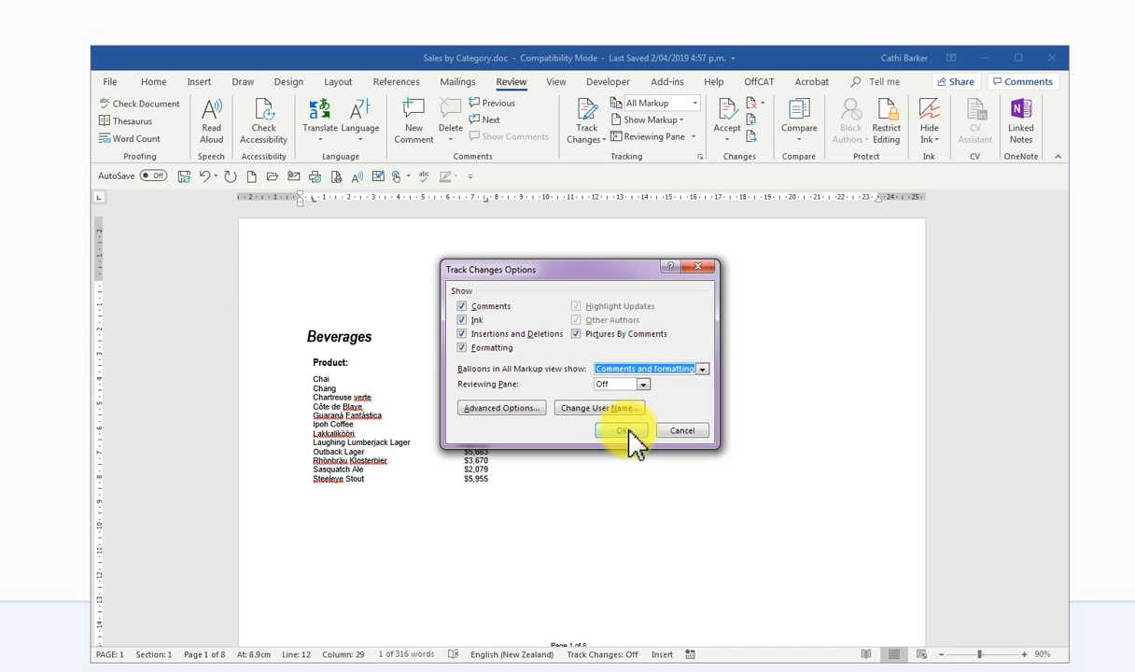
click(627, 431)
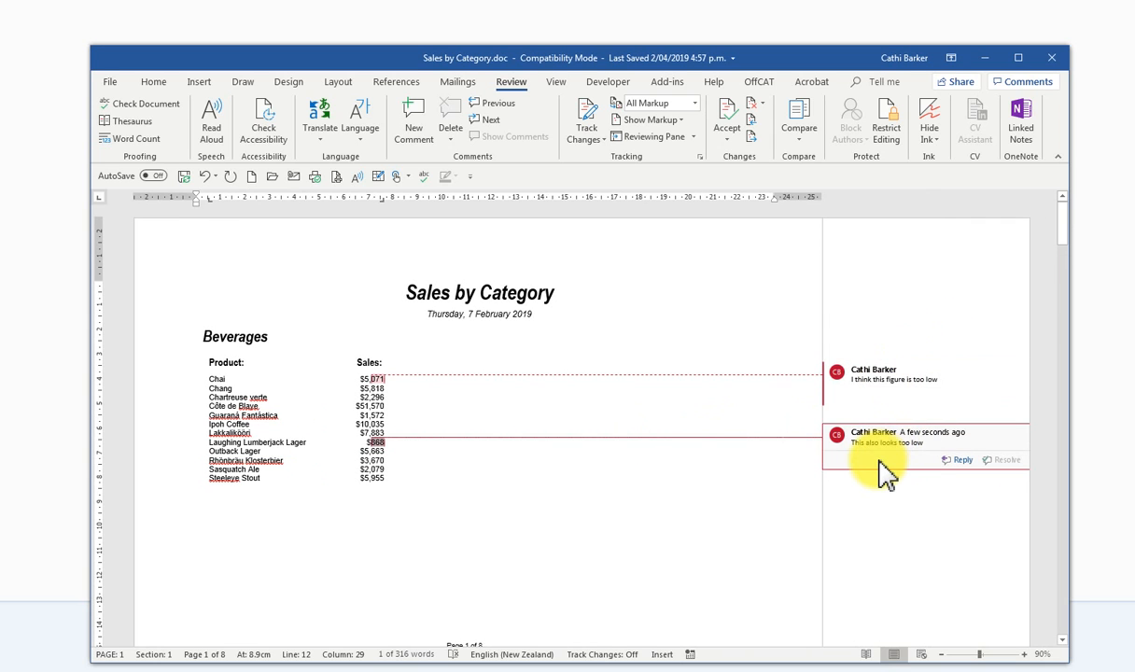
Delete all comments in the document at once
right_click(907, 374)
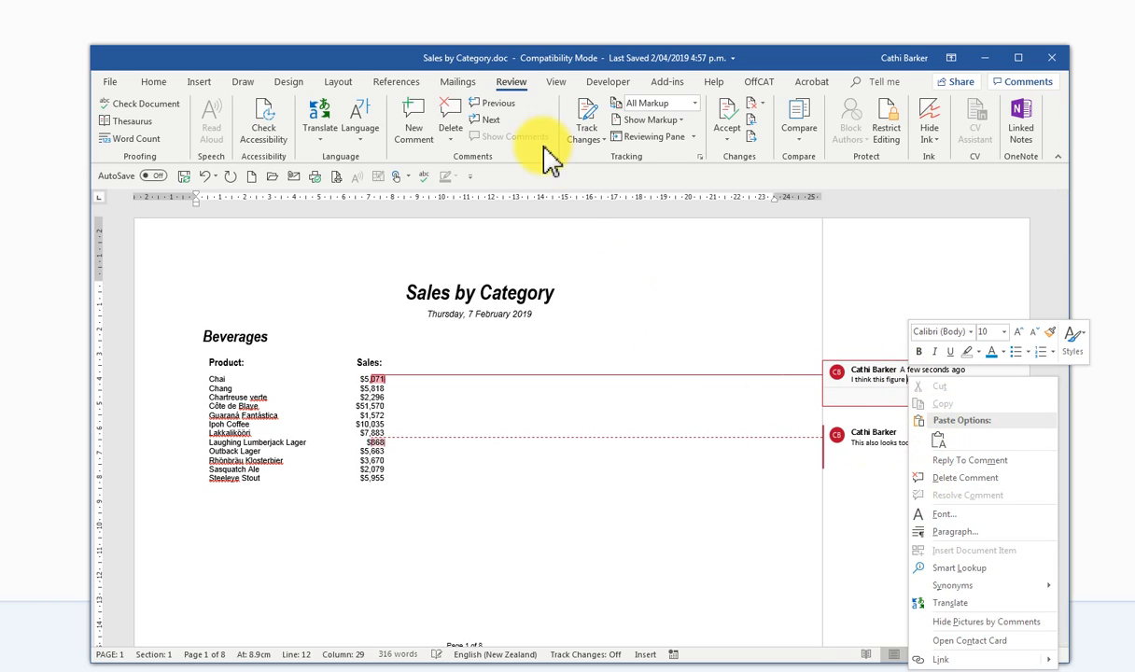
click(452, 140)
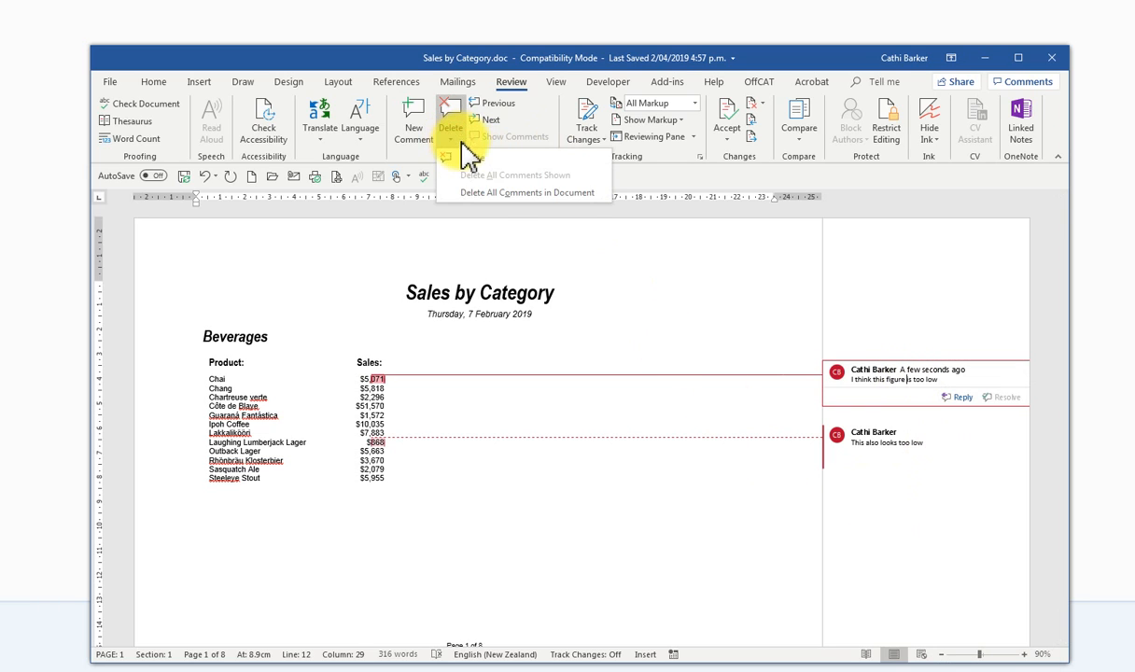
click(513, 194)
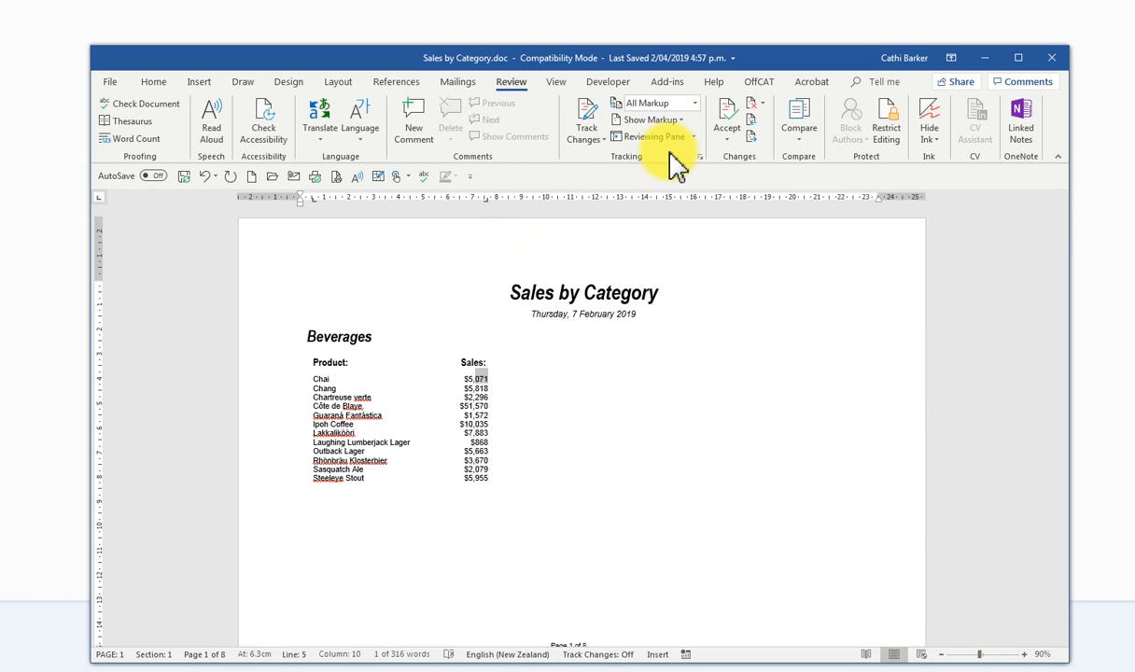
Turn on Track Changes and replace the word "Category" in the title with "Group"
click(527, 376)
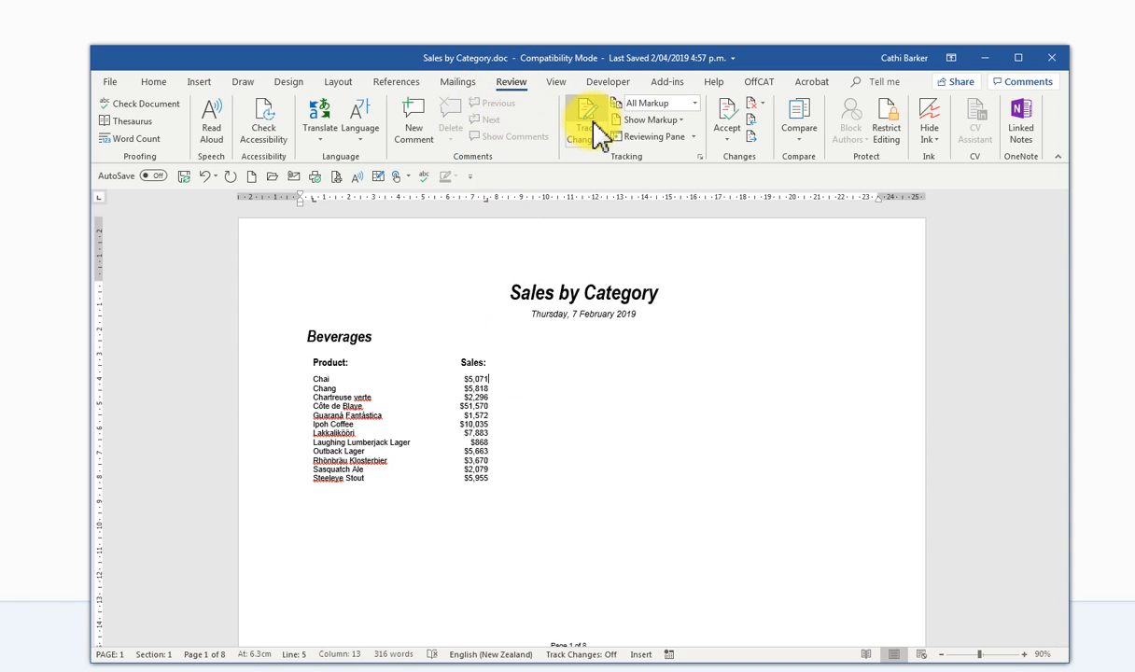
click(594, 115)
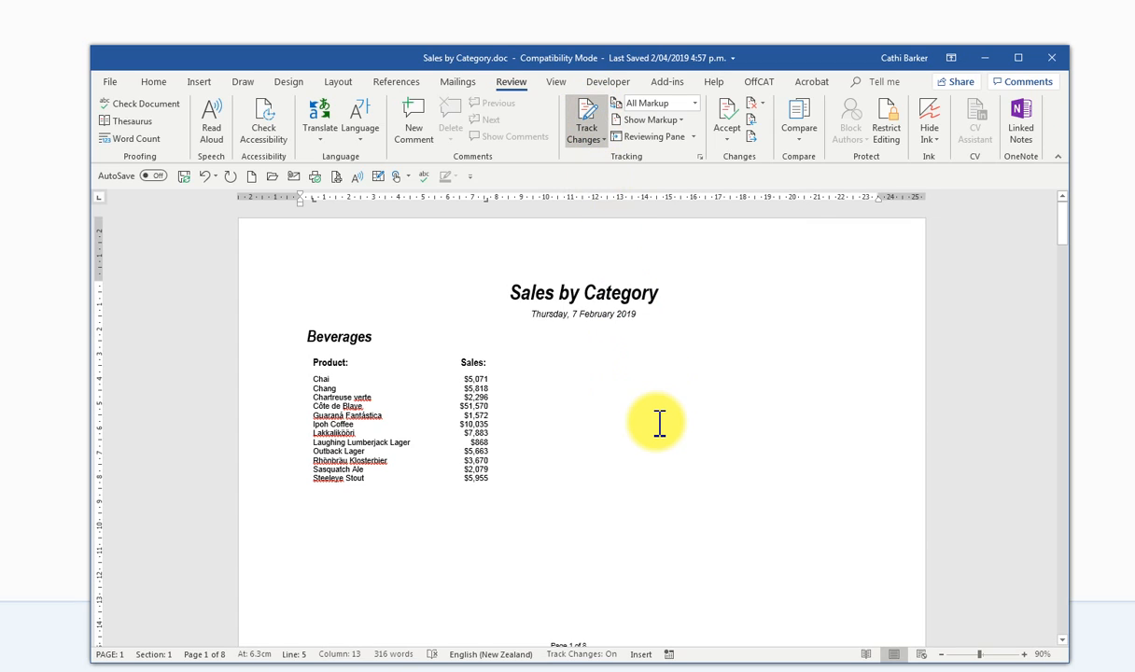
click(669, 295)
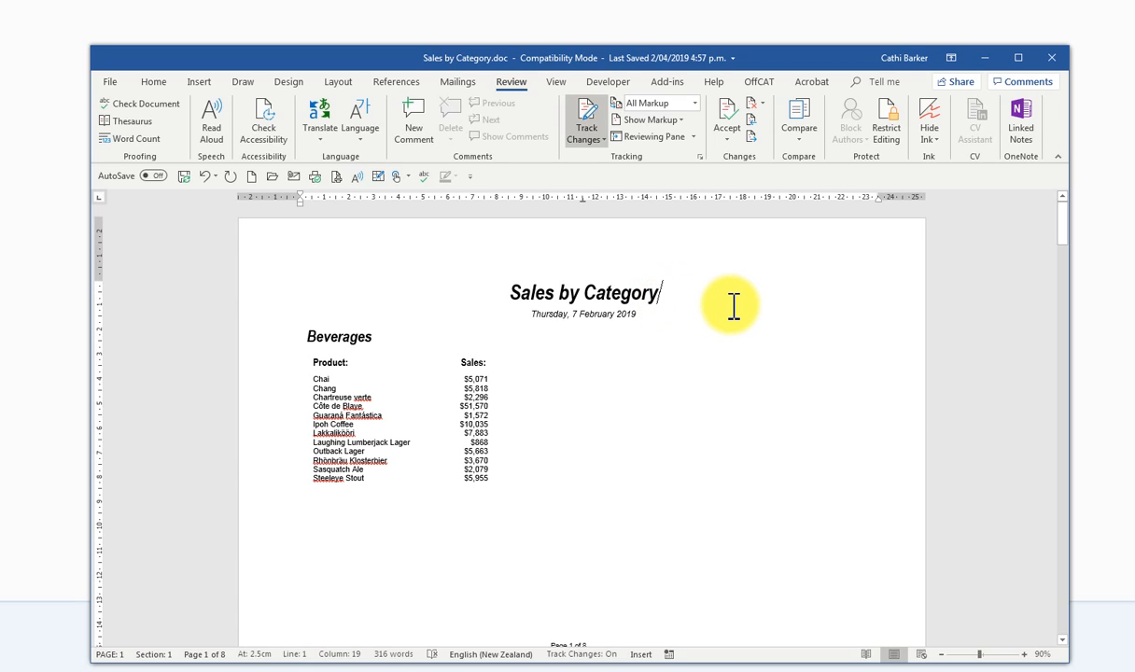
key(ctrl+shift+Left)
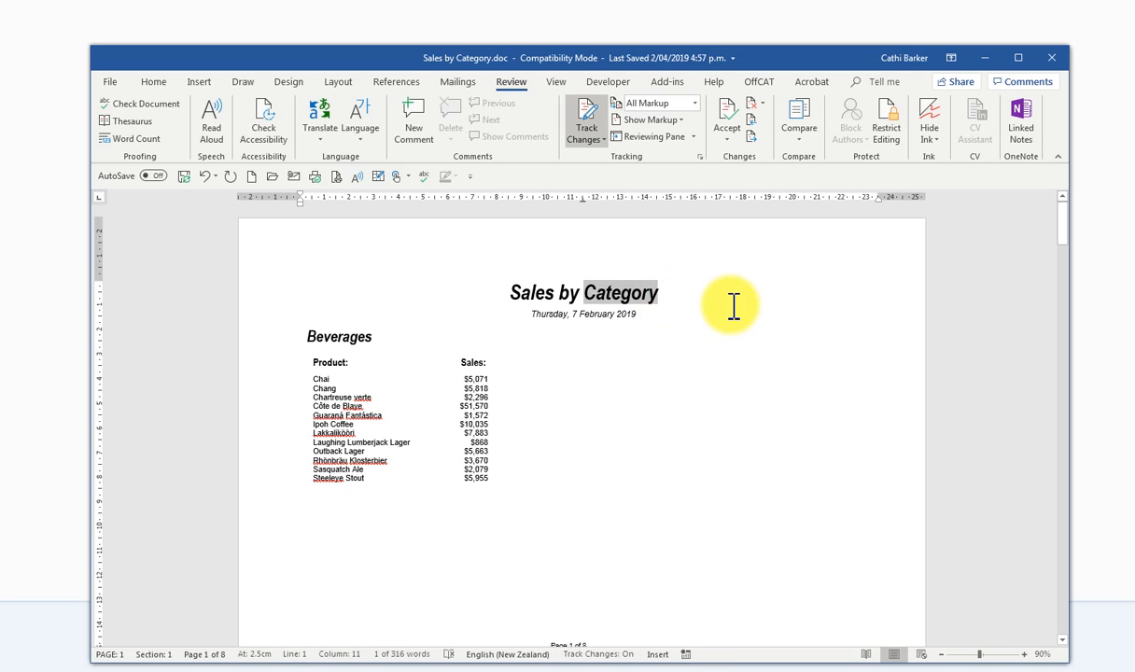
text(Group)
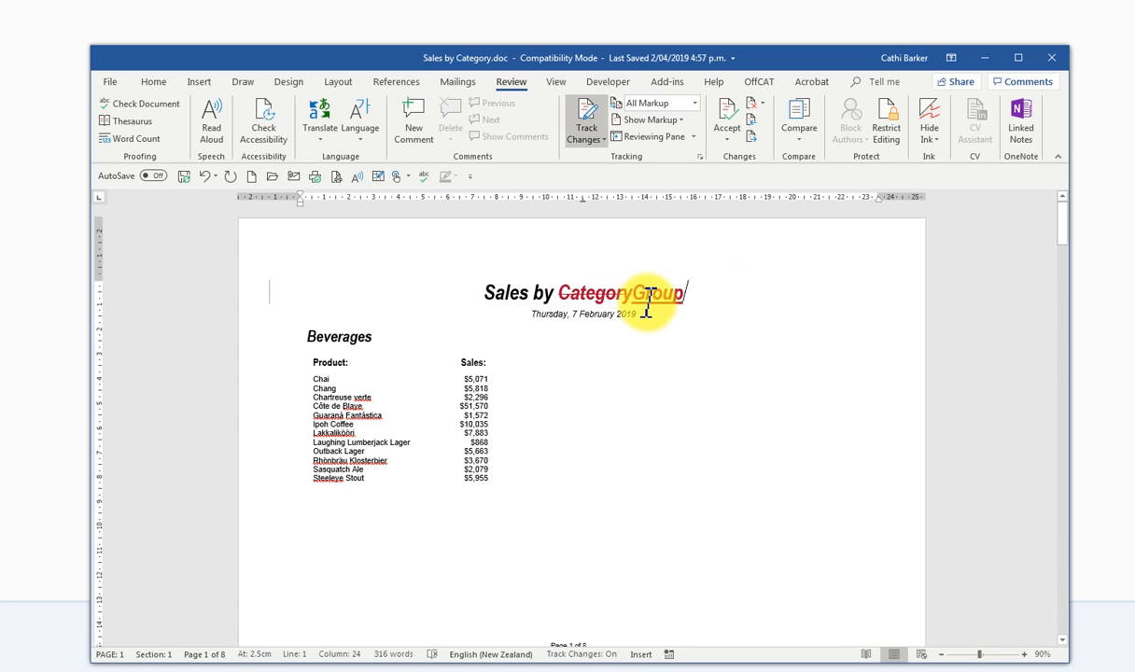
mouse_move(647, 299)
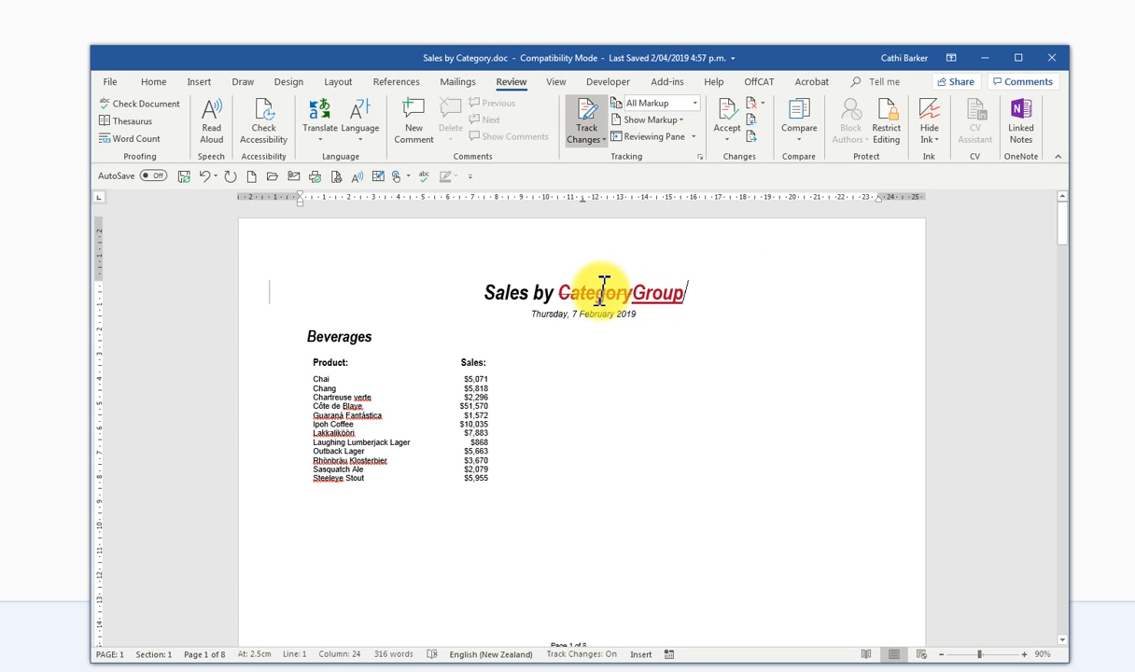
mouse_move(603, 290)
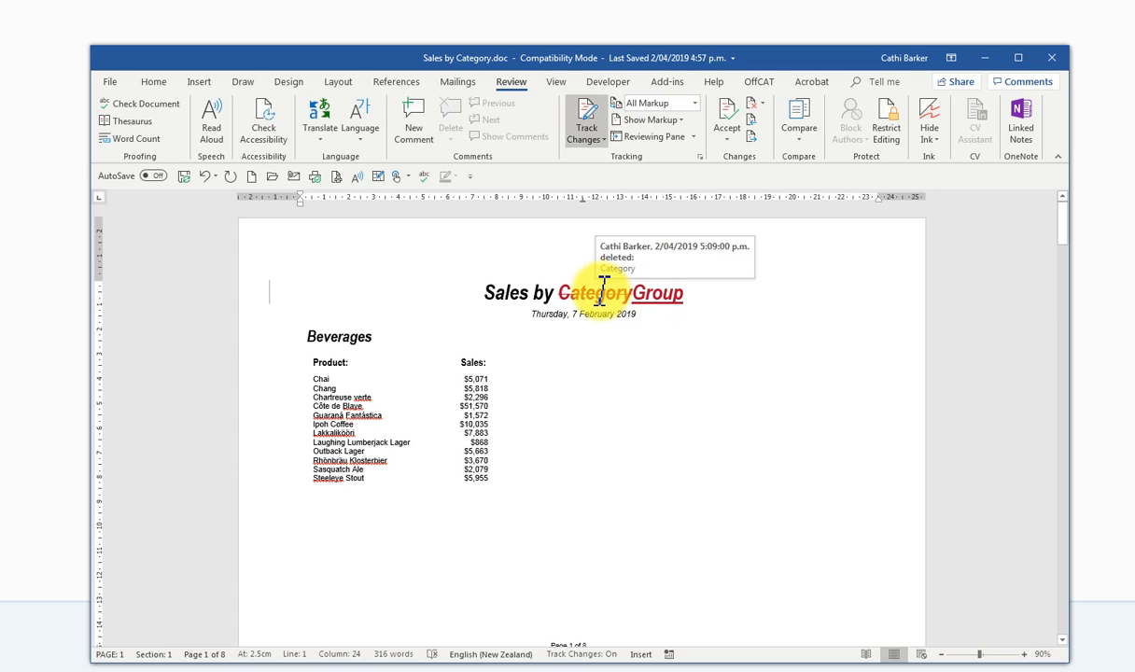
Delete the Steeleye Stout row and change the Guaraná Fantástica sales figure to $2000
click(257, 480)
key(Delete)
scroll(257, 490, down, 1)
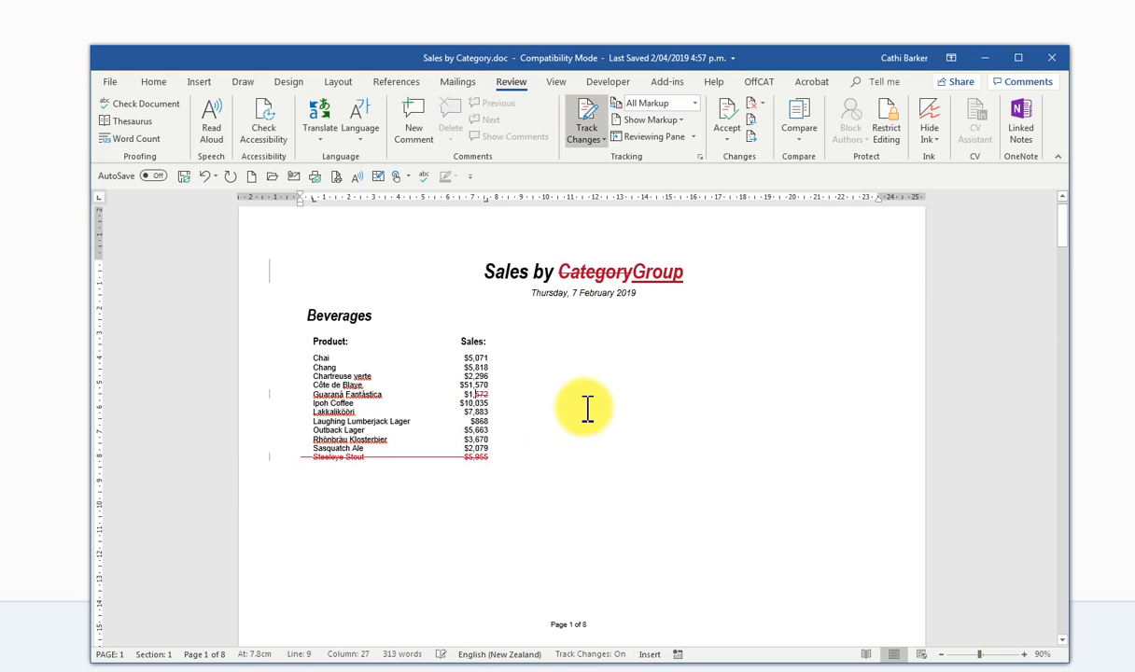
text(2000)
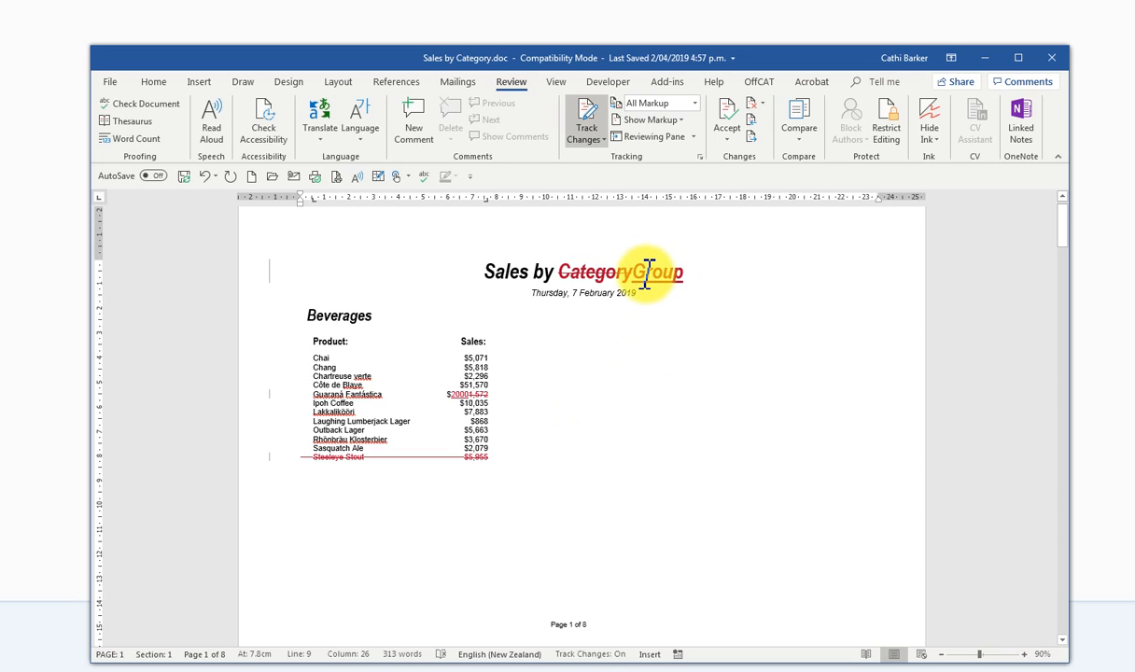
Set the balloons in All Markup view to show Revisions in the Track Changes options
mouse_move(646, 274)
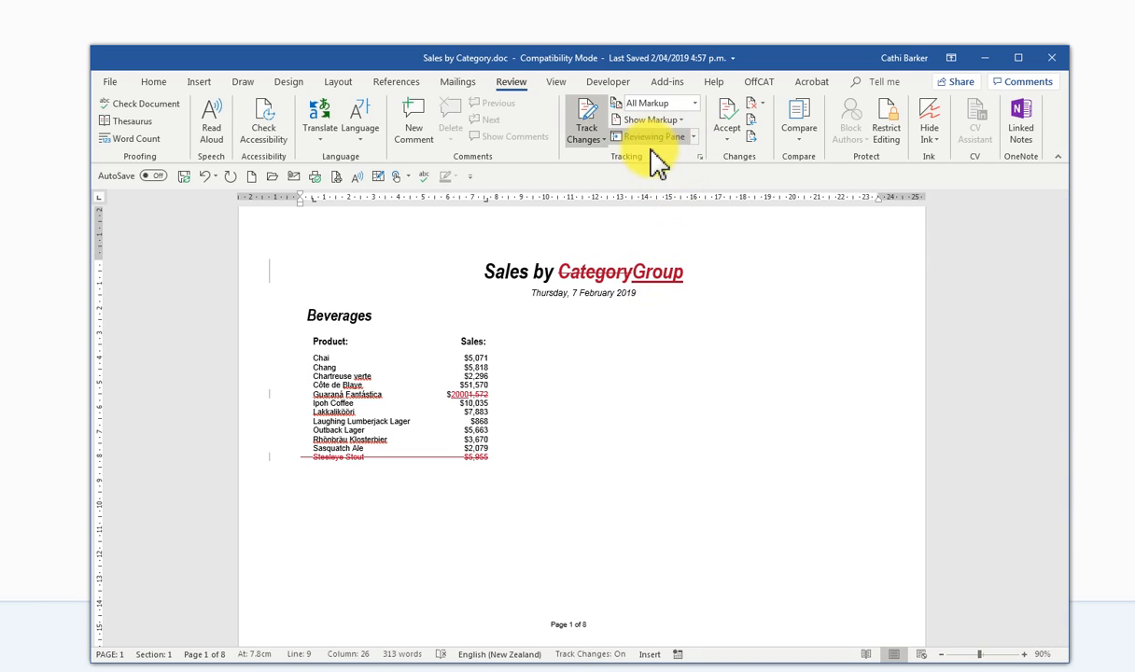
click(701, 156)
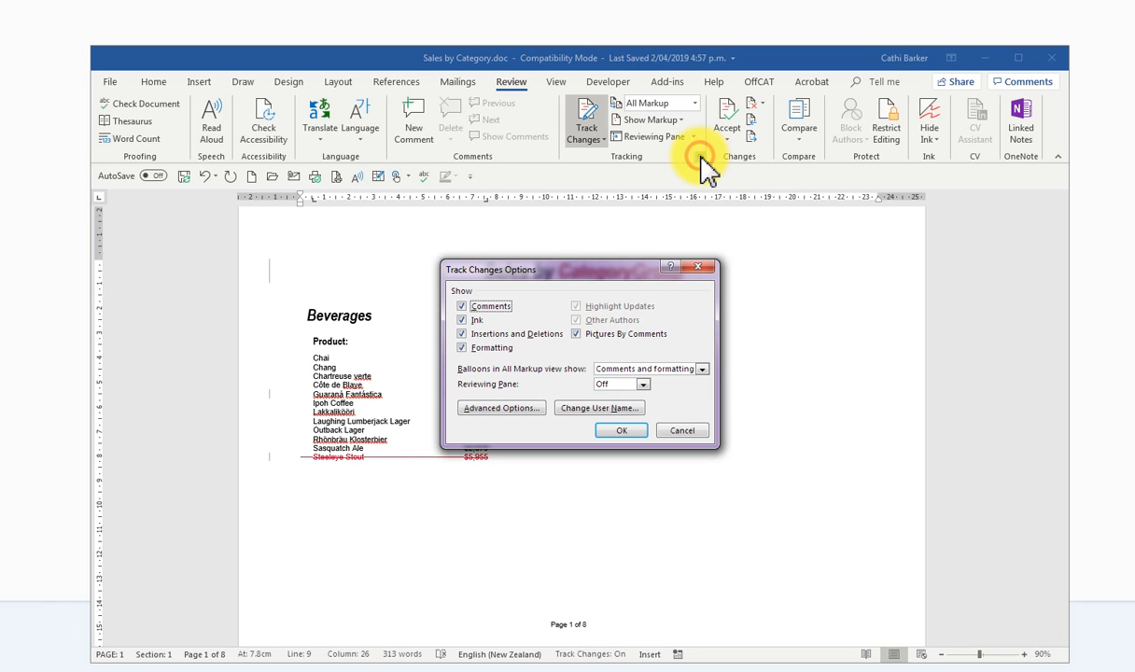
click(702, 369)
click(649, 383)
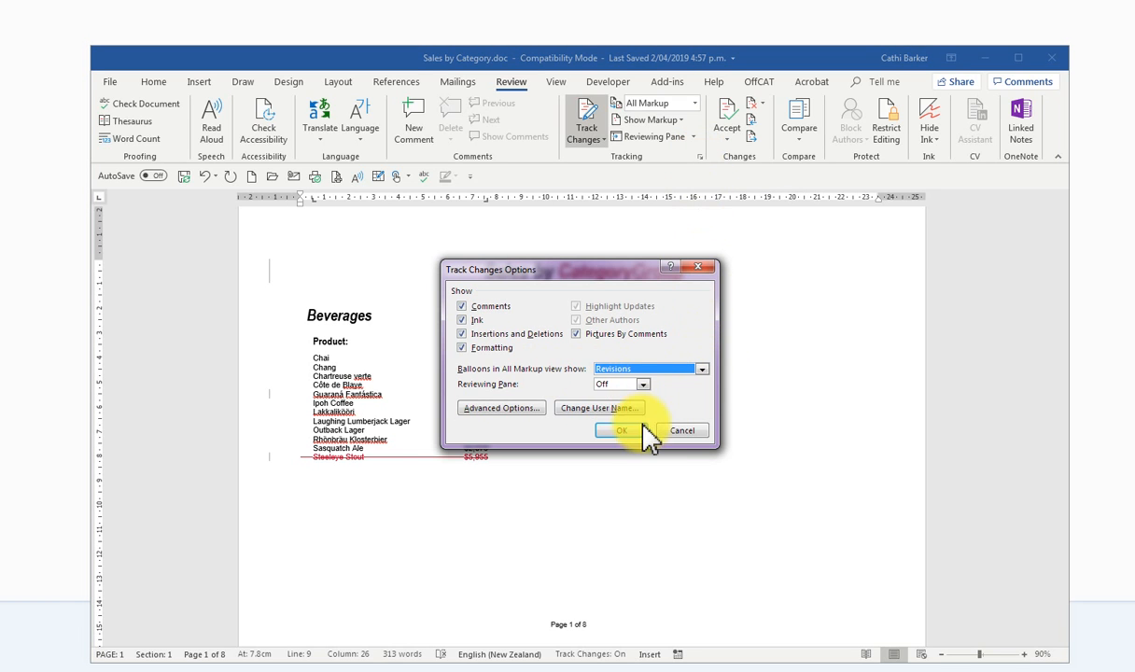
click(622, 430)
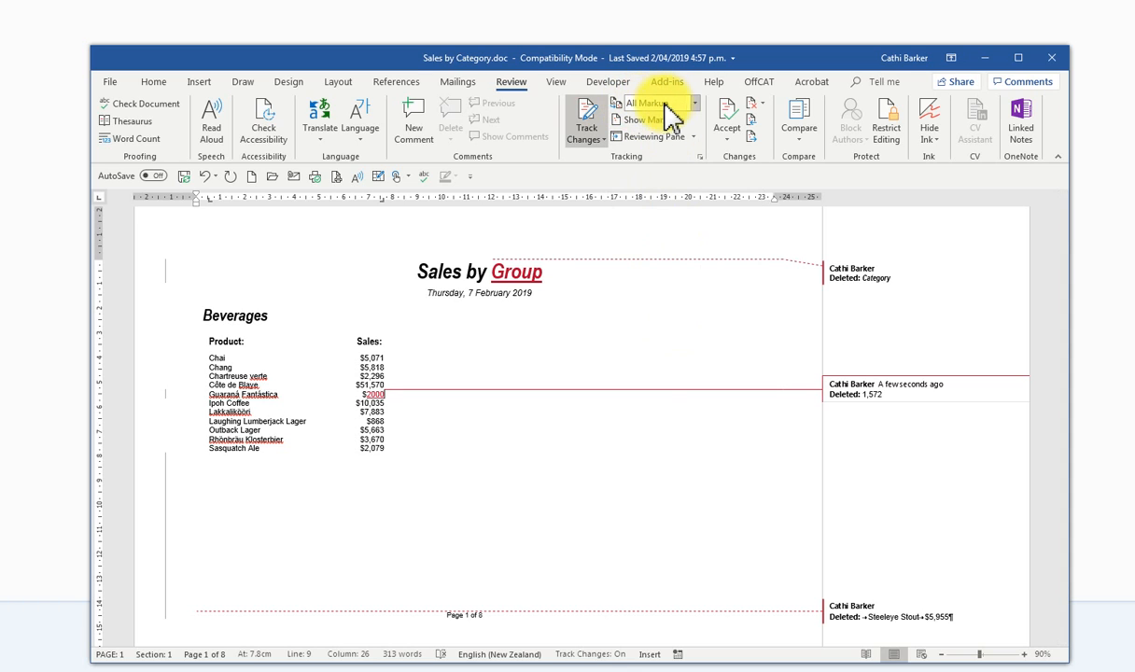
Switch the tracked changes display to Simple Markup and toggle back to the full markup using the title's change bar
click(696, 103)
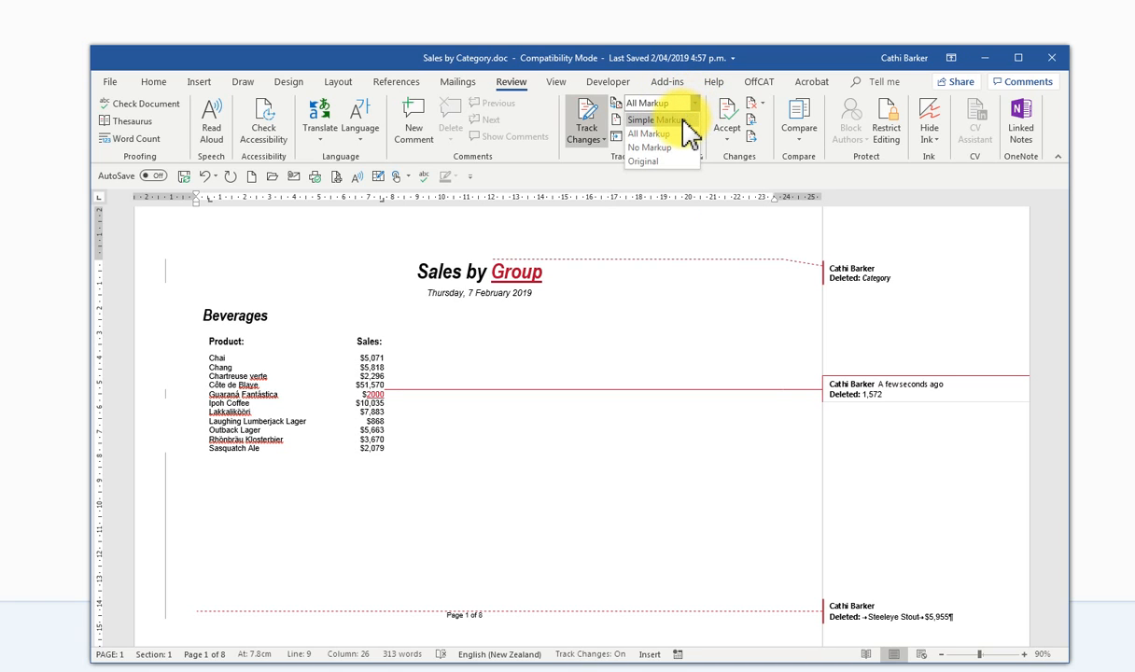
click(682, 119)
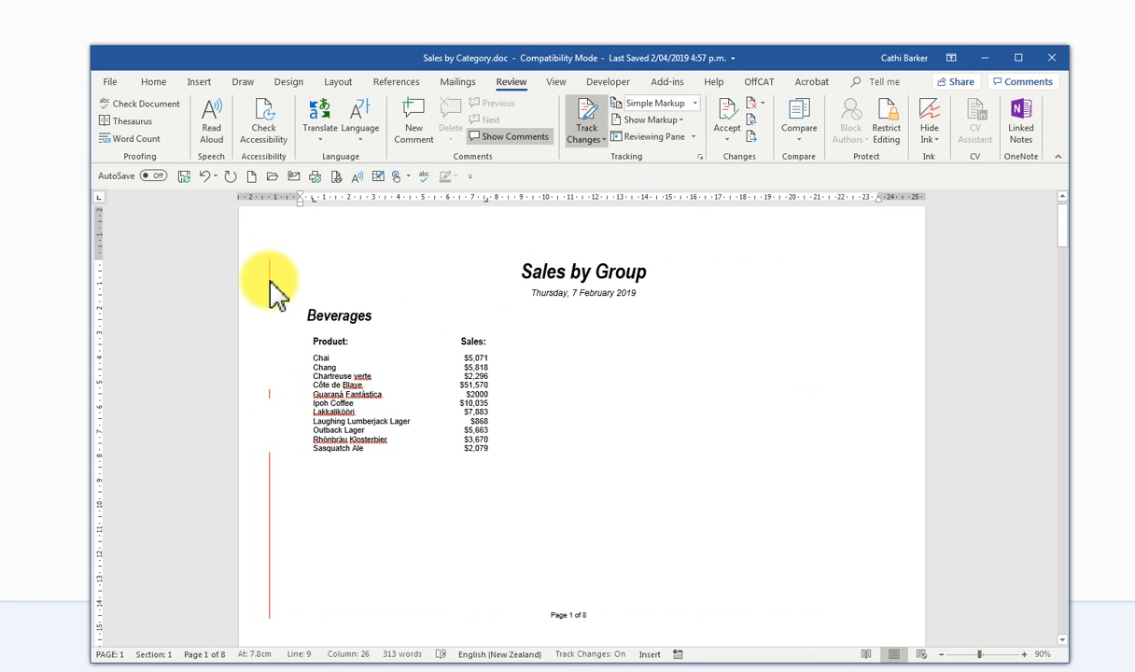
click(271, 275)
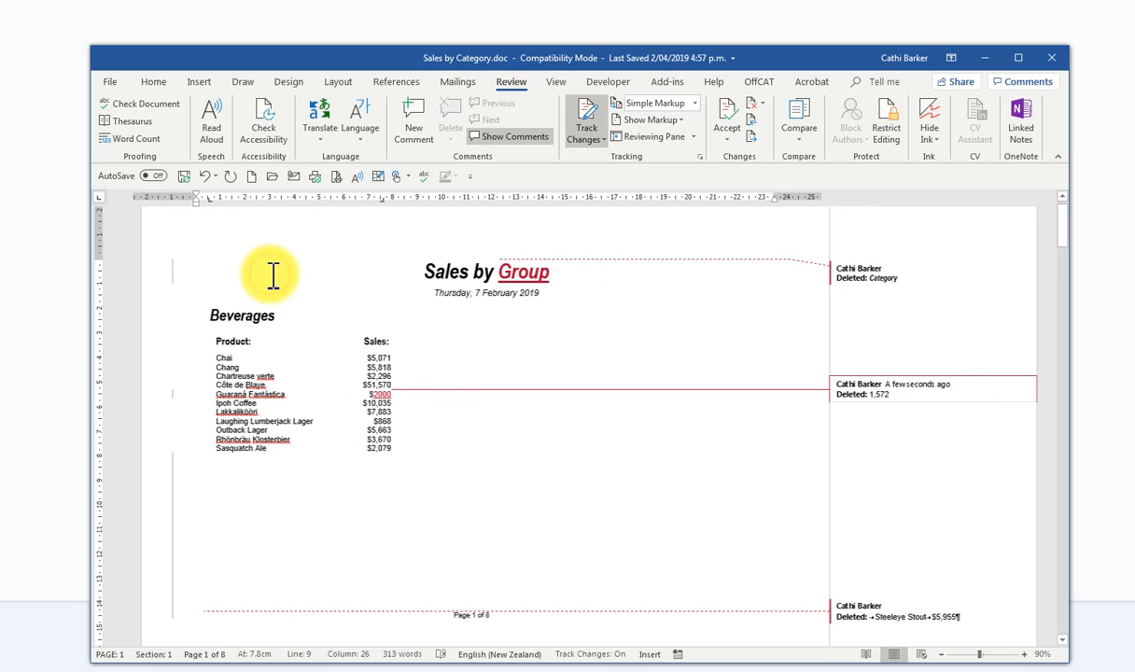
View the document in the Original and No Markup displays, and return the tracked changes display to All Markup
click(695, 103)
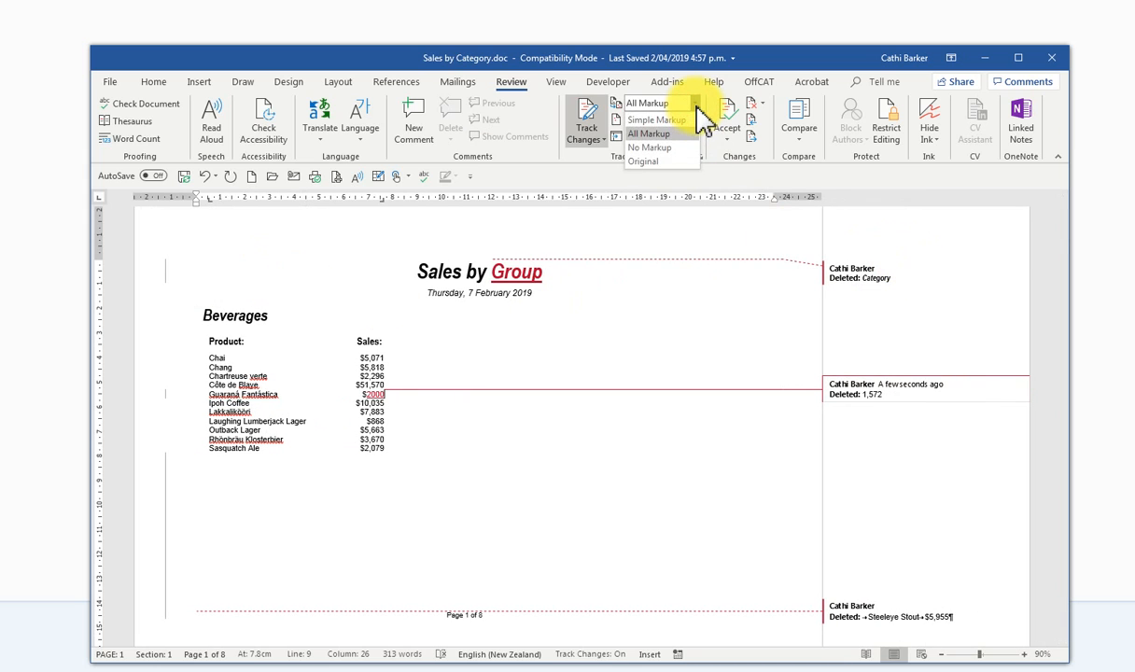
click(668, 162)
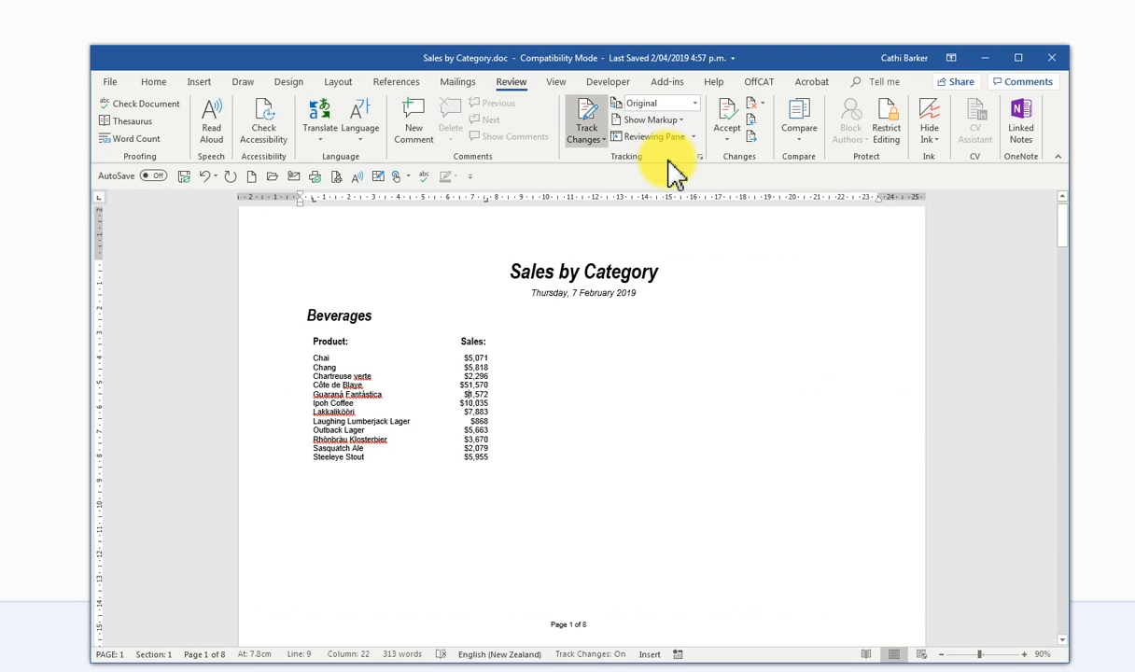
click(695, 104)
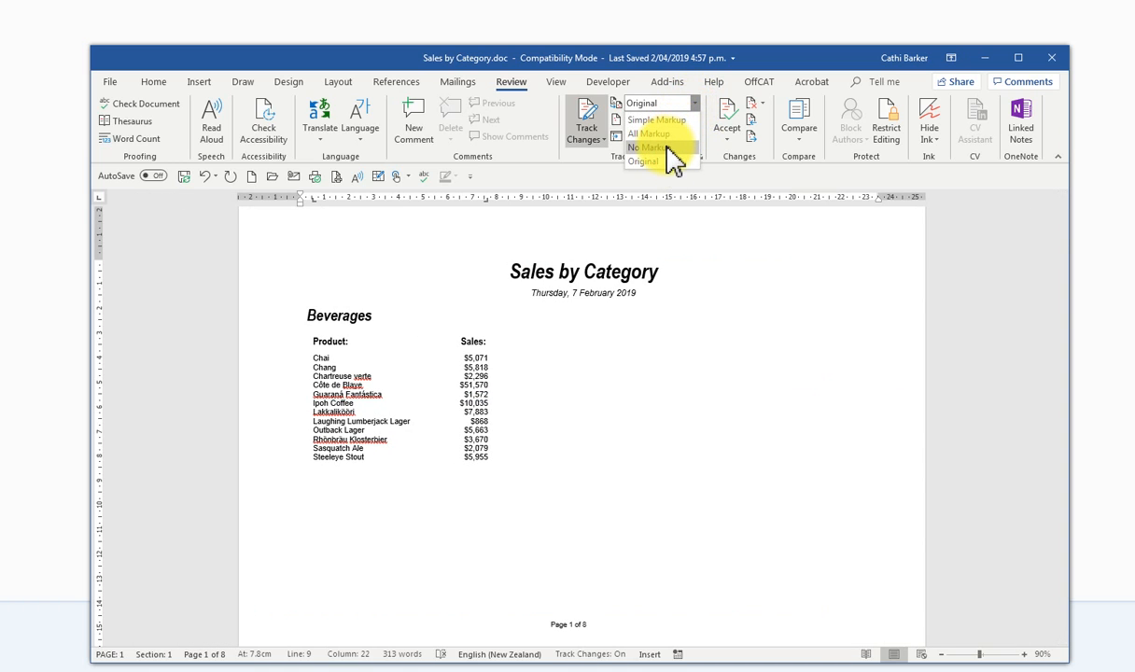
click(668, 148)
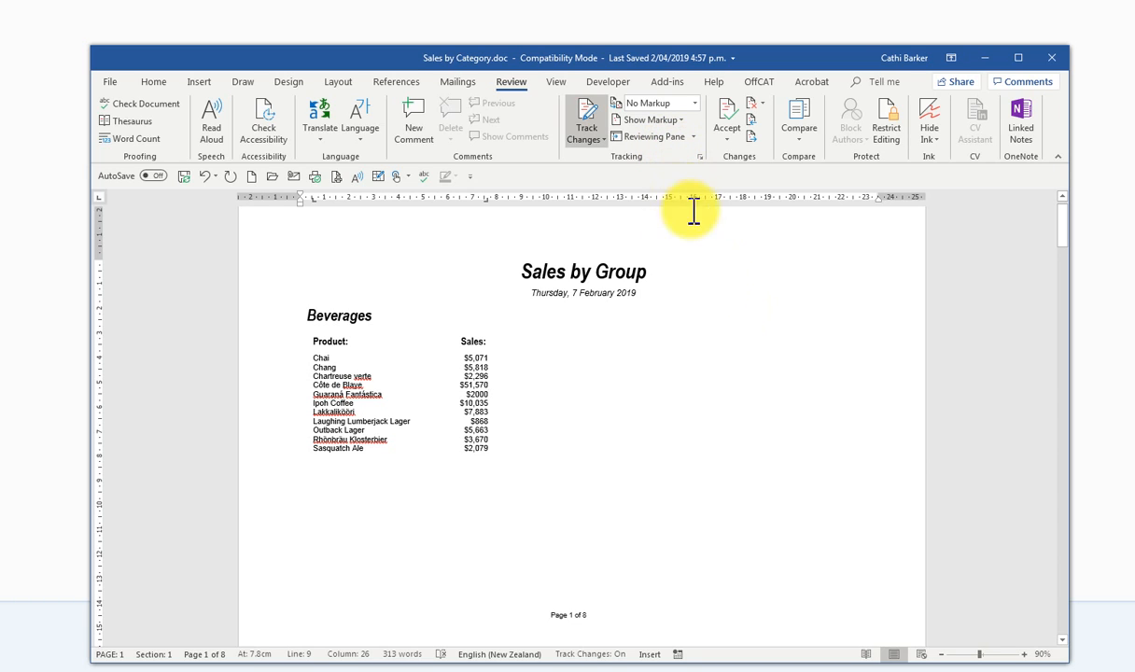
click(695, 103)
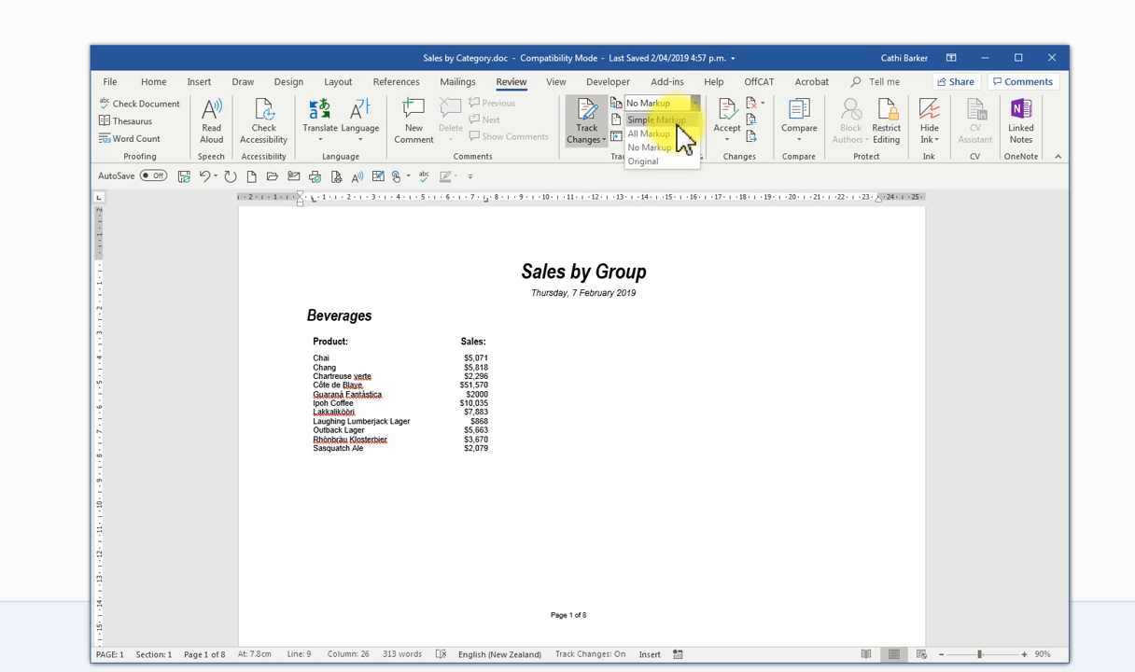
click(665, 133)
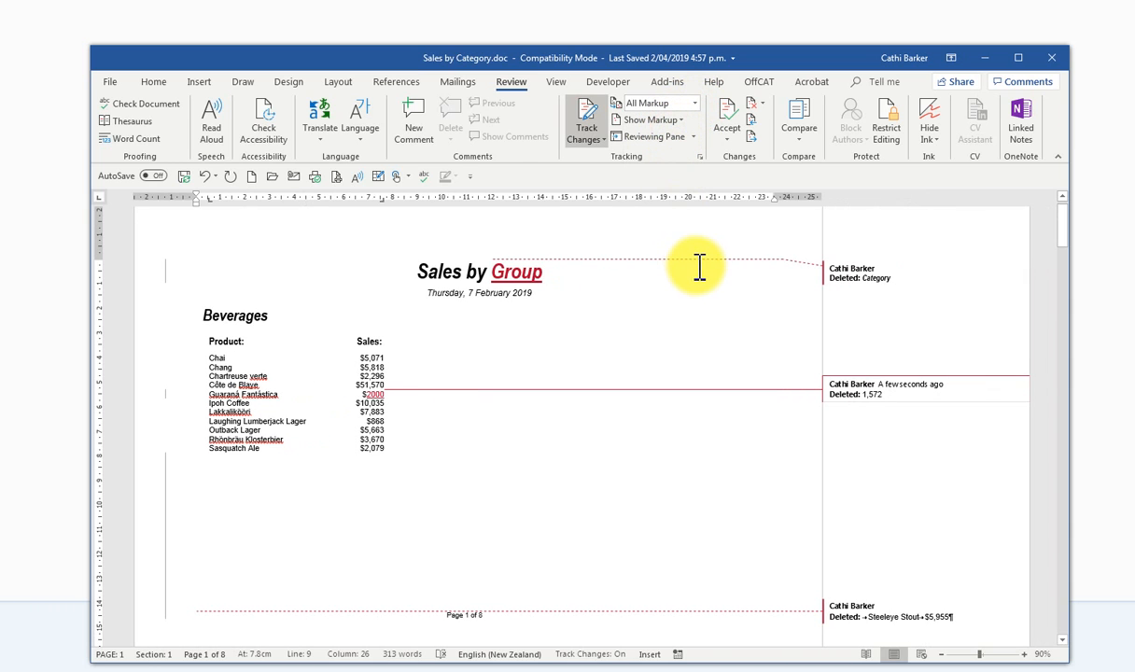
click(734, 140)
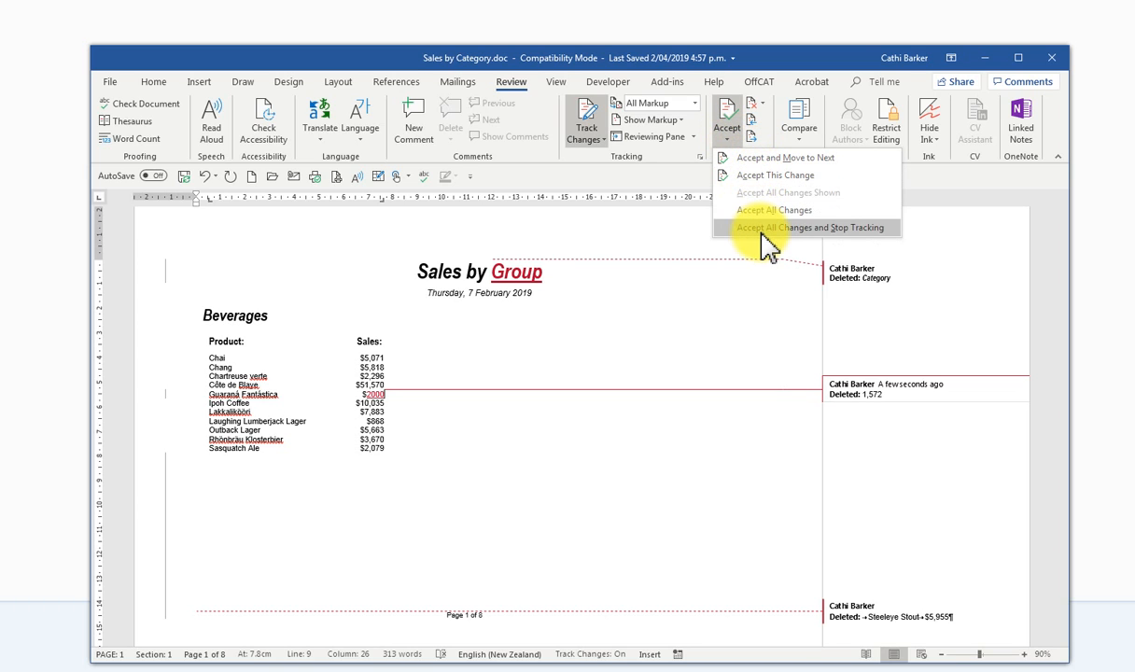
click(763, 105)
click(763, 104)
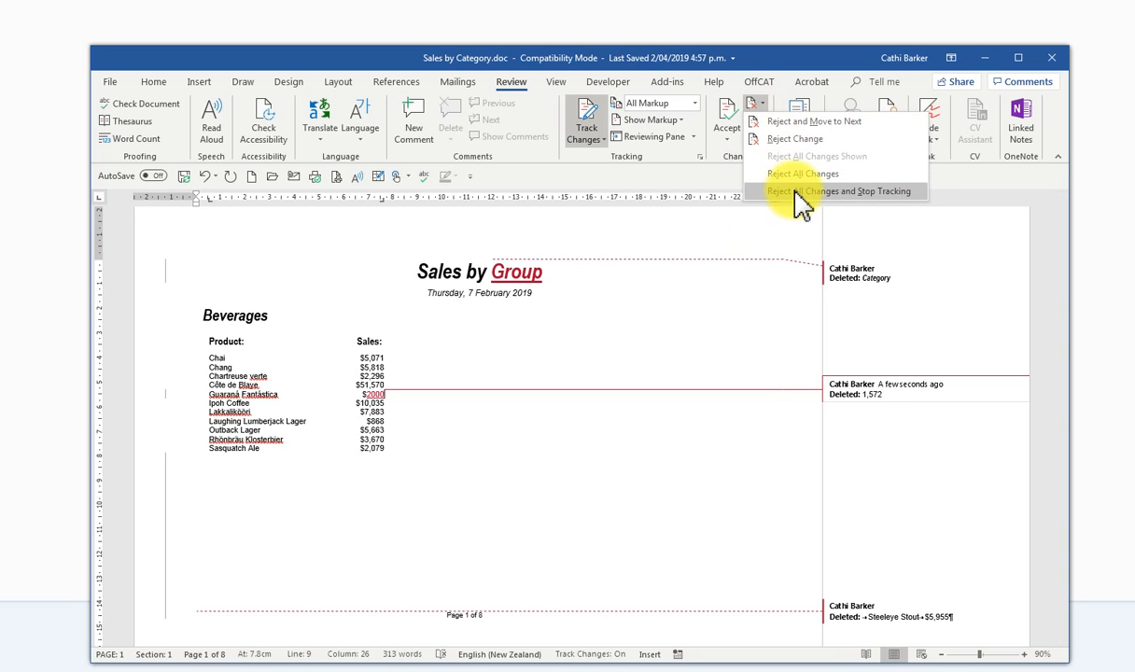
Accept all changes and stop tracking, and close the Sales by Category document with its changes saved
click(727, 130)
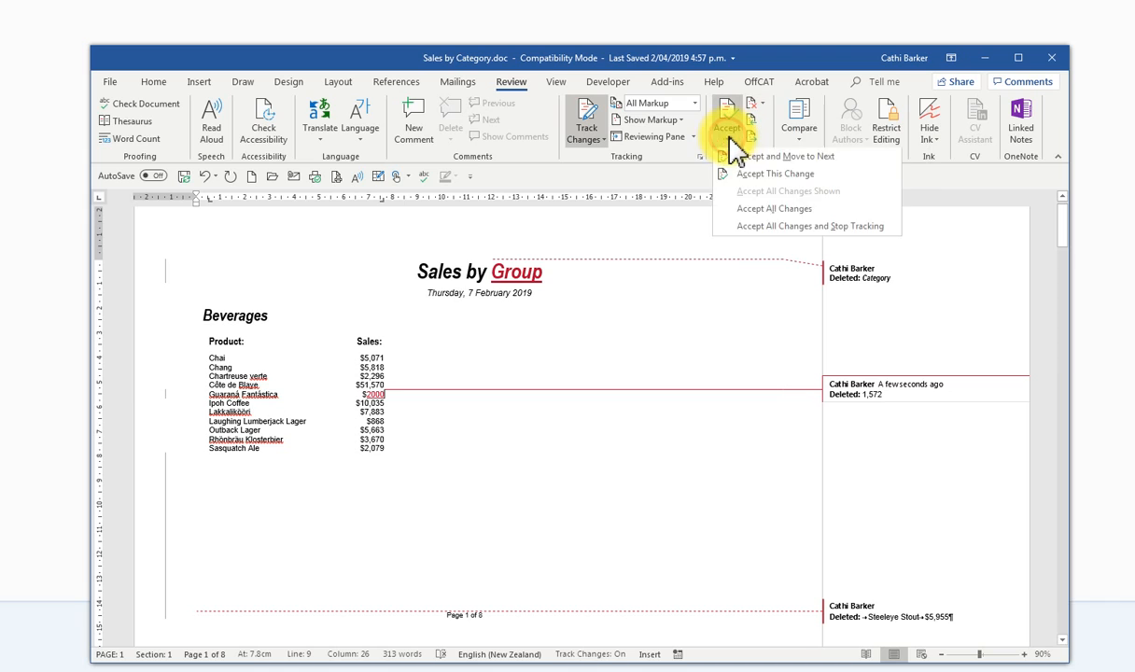
click(774, 228)
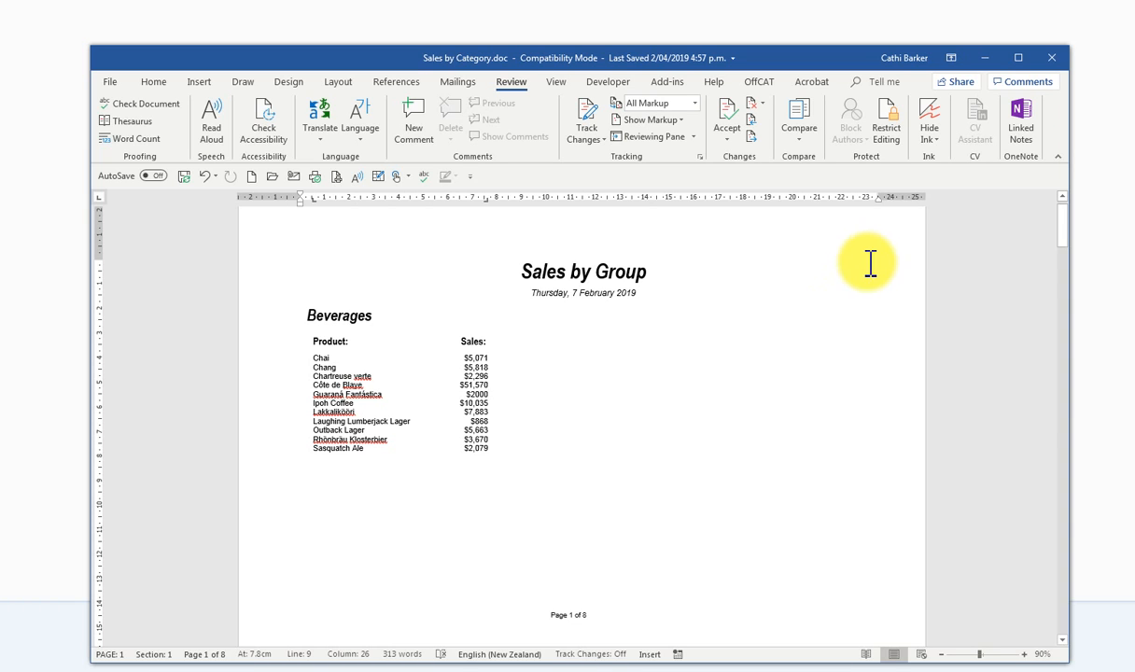
click(1051, 59)
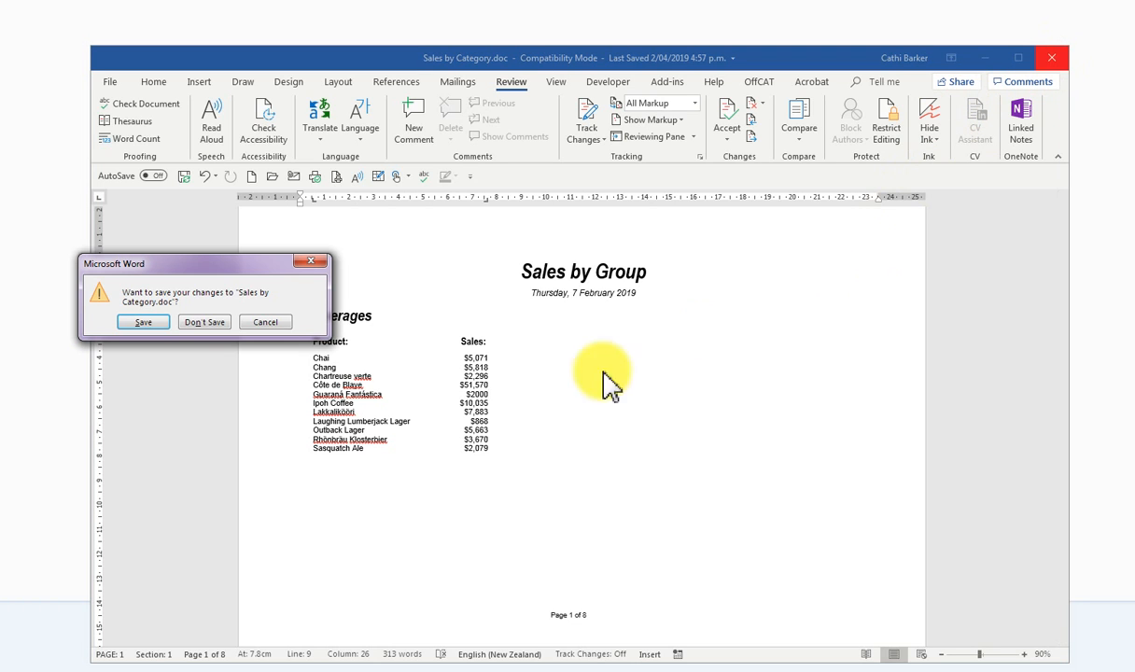
click(155, 322)
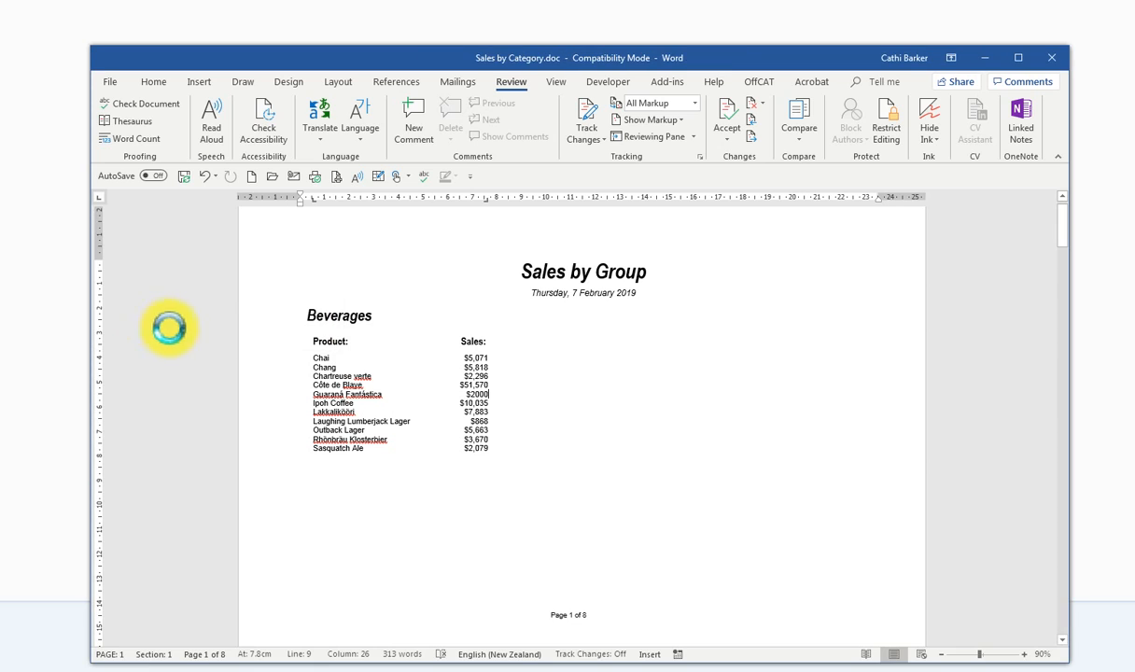